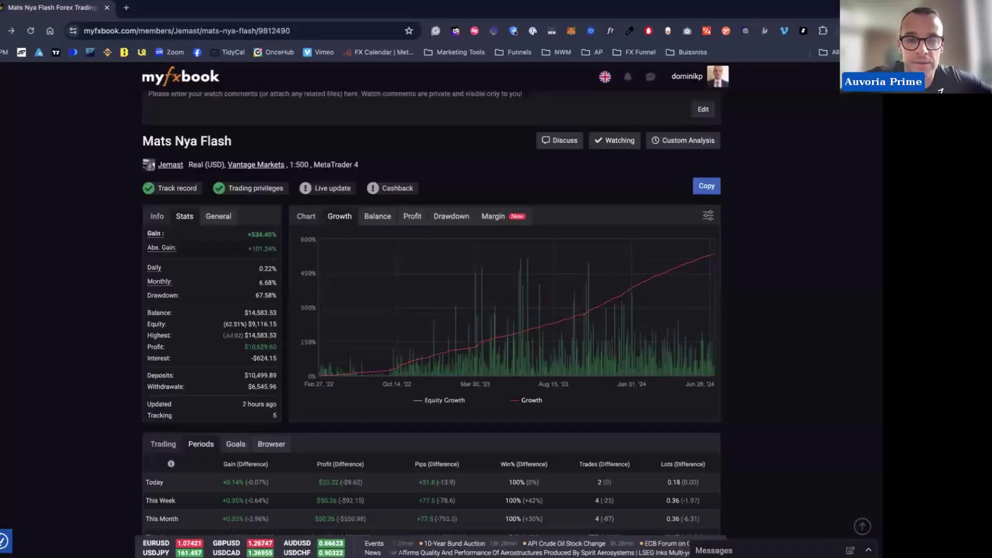
# Step: Zoom the account page in two levels and scroll down to the 2024 Monthly Analytics gains
pyautogui.hotkey('ctrl', '+')
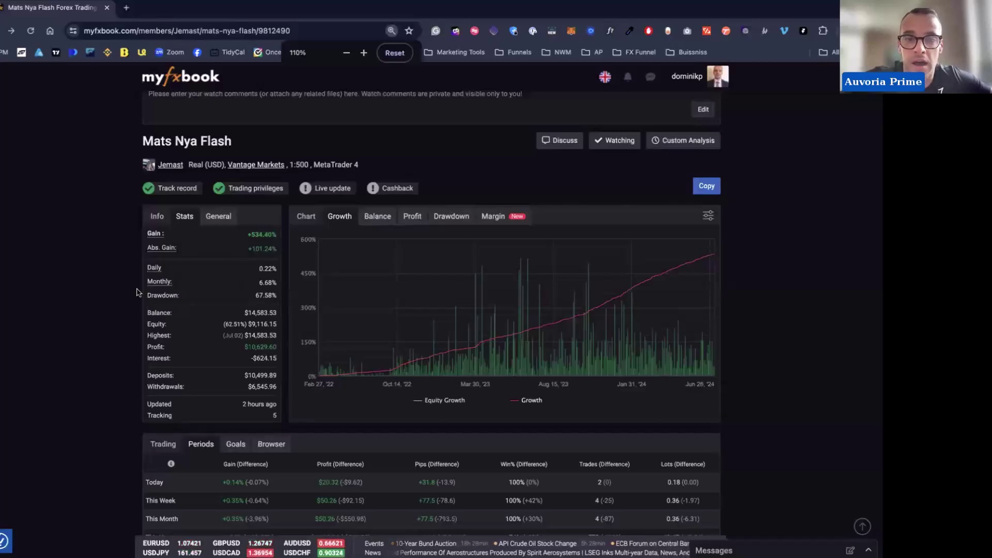
pyautogui.hotkey('ctrl', '+')
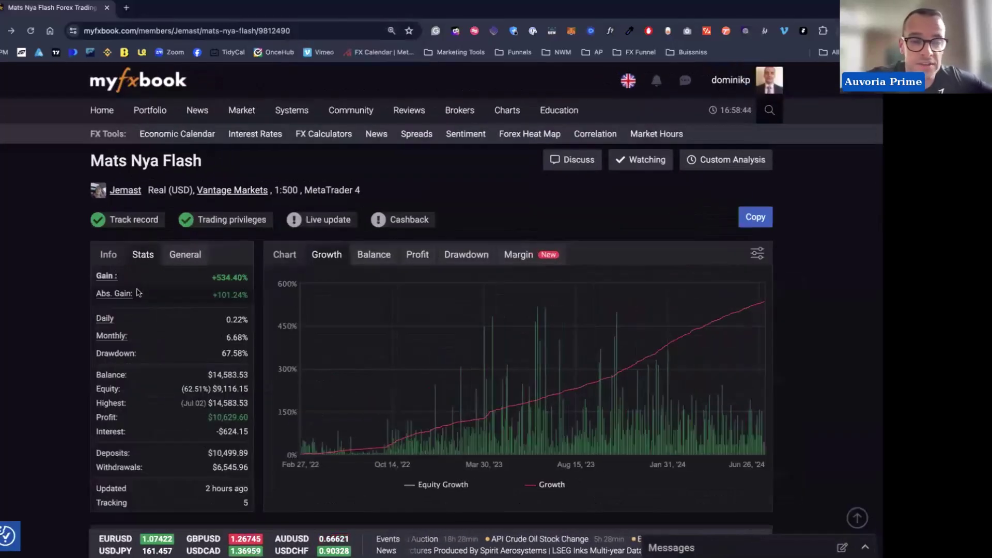
pyautogui.scroll(-1, 81, 374)
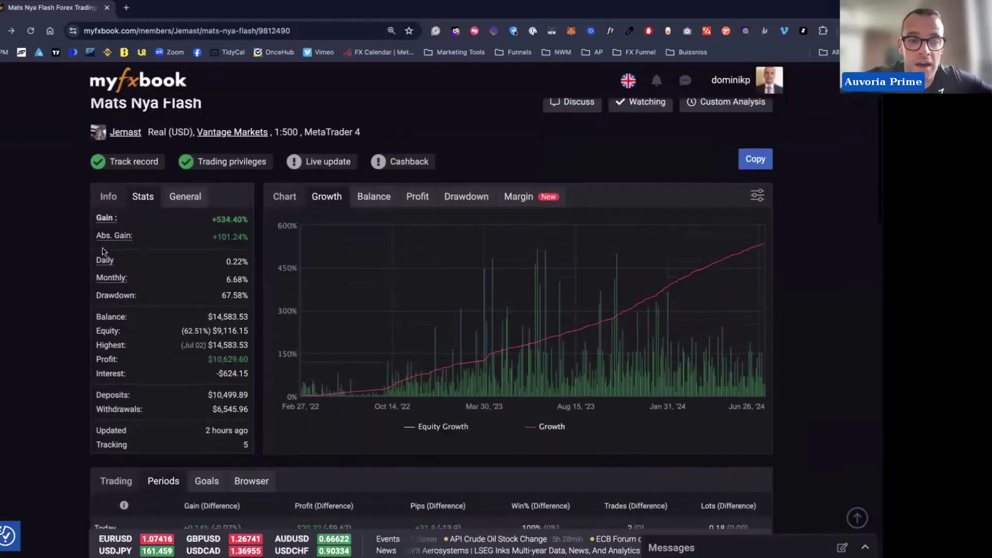
pyautogui.moveTo(124, 132)
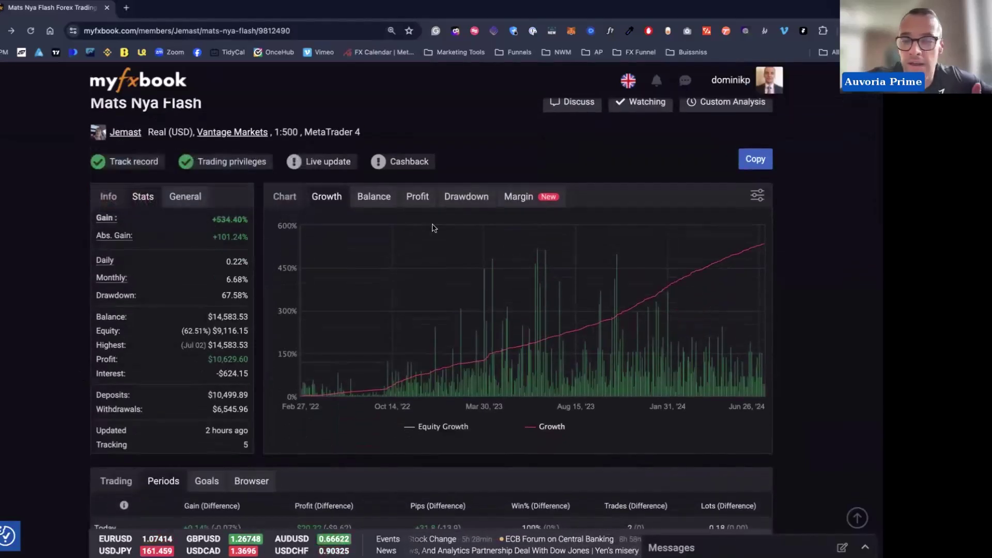
pyautogui.moveTo(343, 284)
pyautogui.scroll(-1, 345, 283)
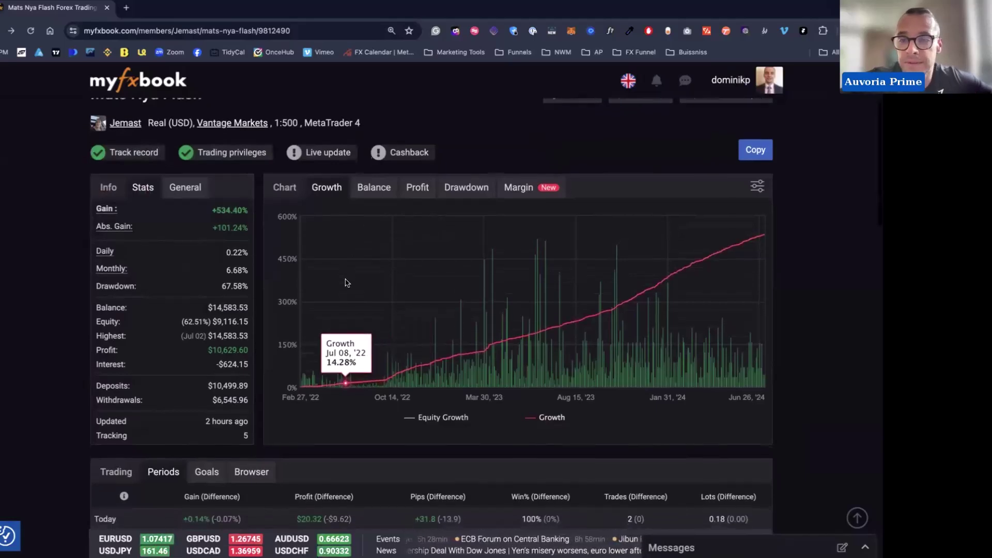
pyautogui.scroll(-2, 345, 282)
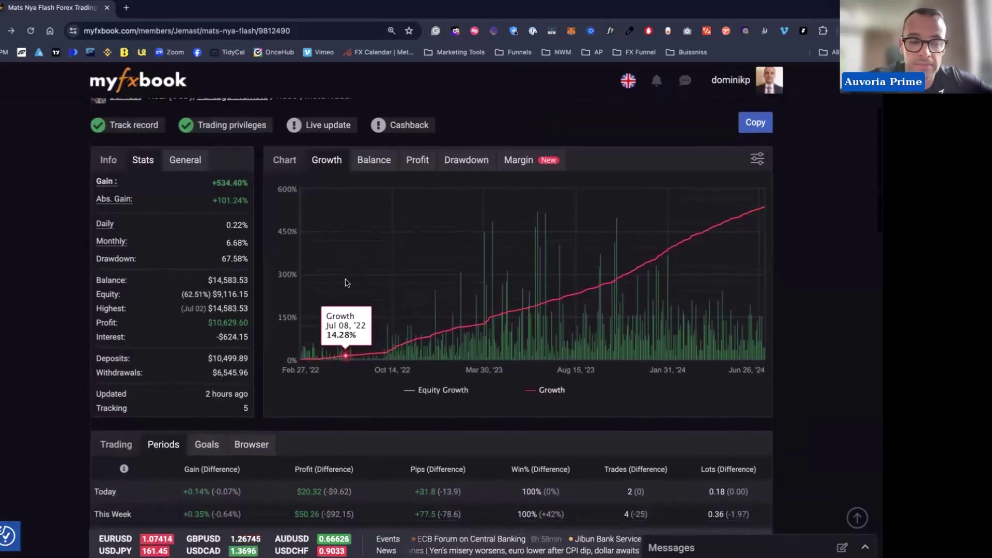
pyautogui.scroll(-2, 345, 282)
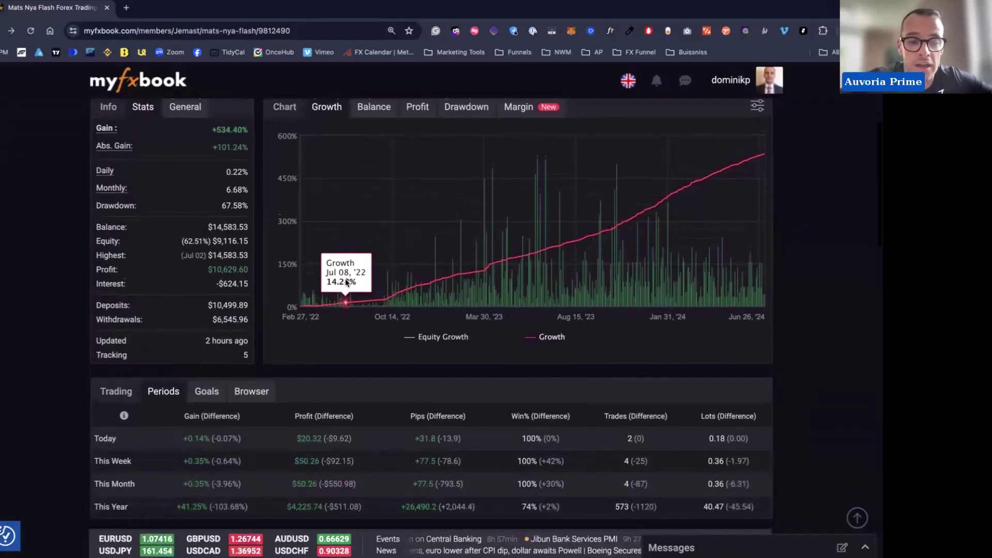
pyautogui.scroll(-10, 165, 436)
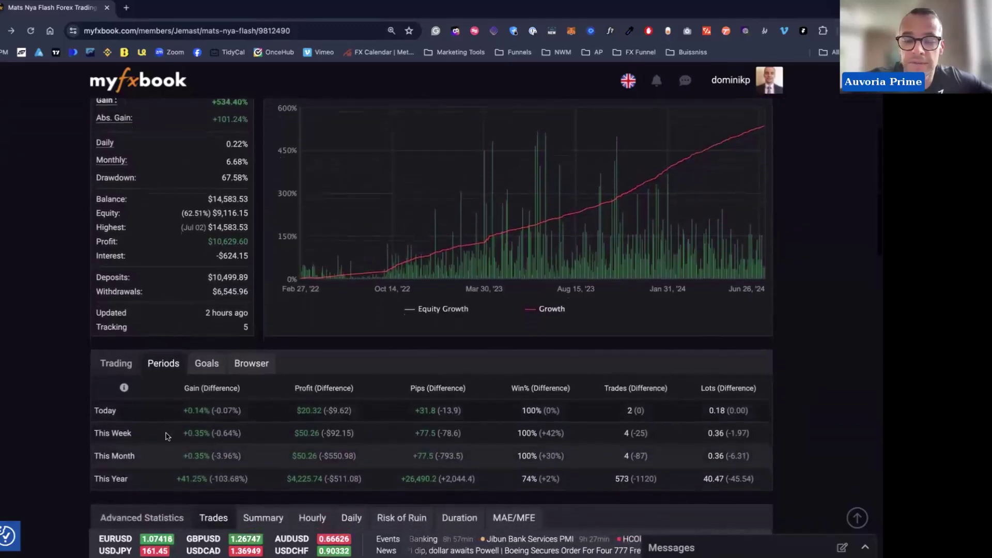
pyautogui.scroll(-1, 165, 435)
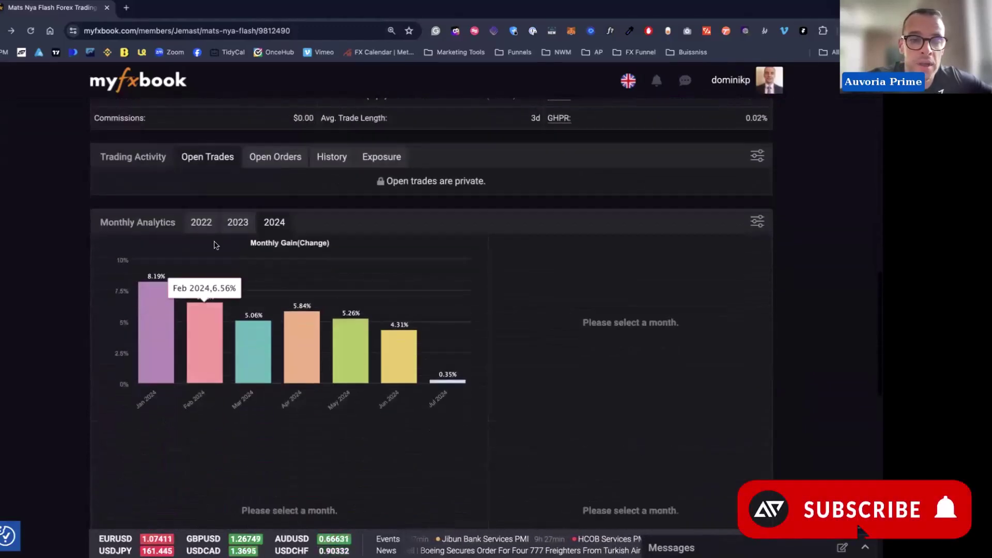
pyautogui.click(200, 230)
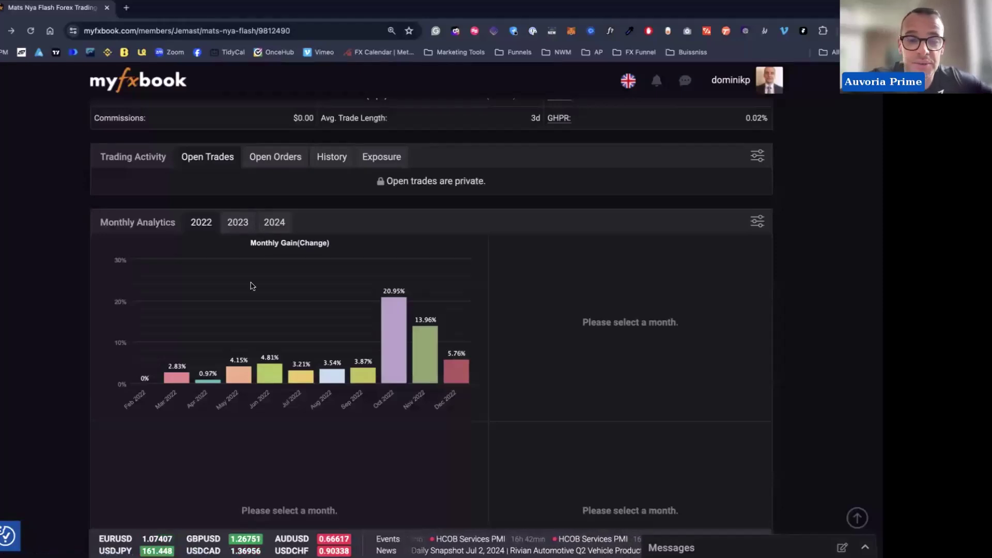
pyautogui.scroll(-1, 252, 286)
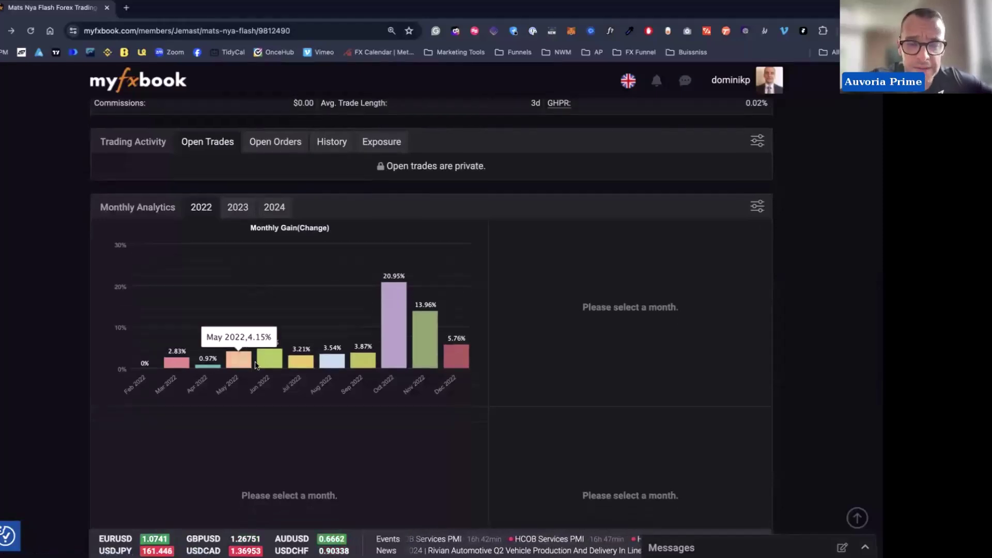
pyautogui.moveTo(278, 363)
pyautogui.moveTo(405, 310)
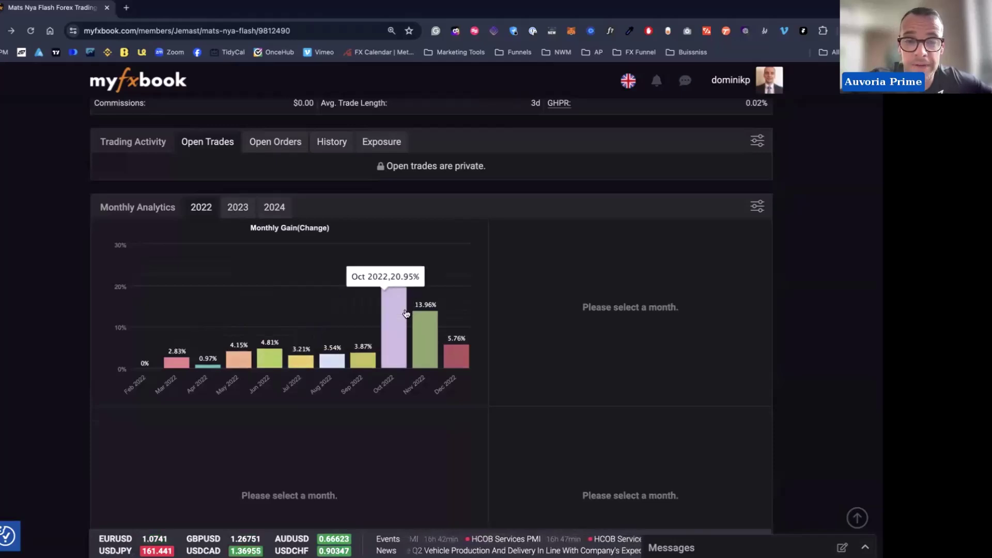
pyautogui.moveTo(421, 329)
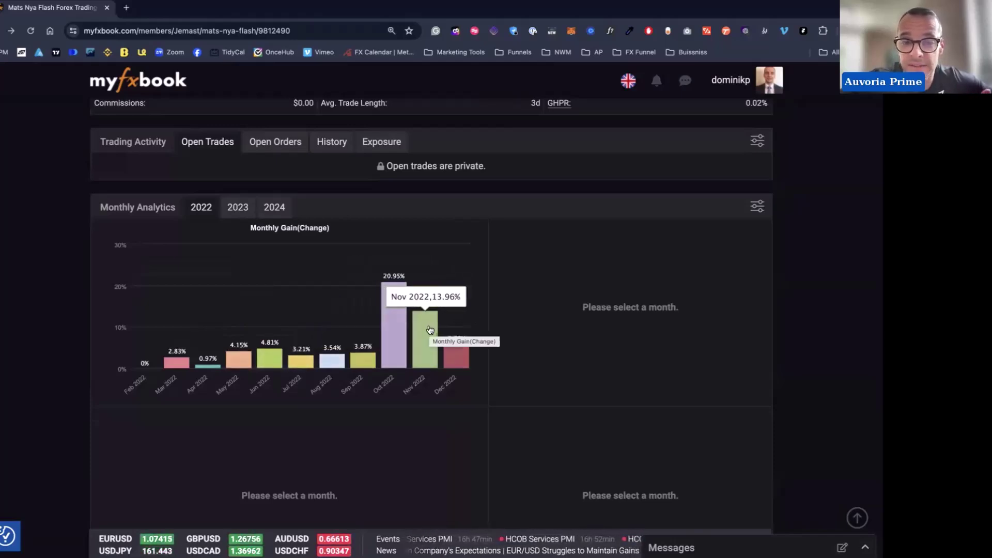
pyautogui.click(238, 207)
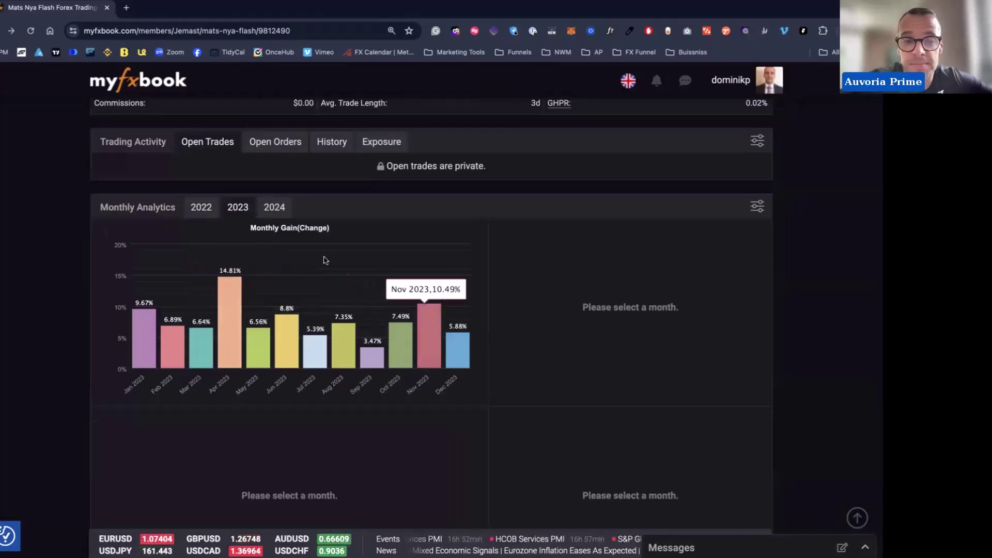
pyautogui.click(275, 207)
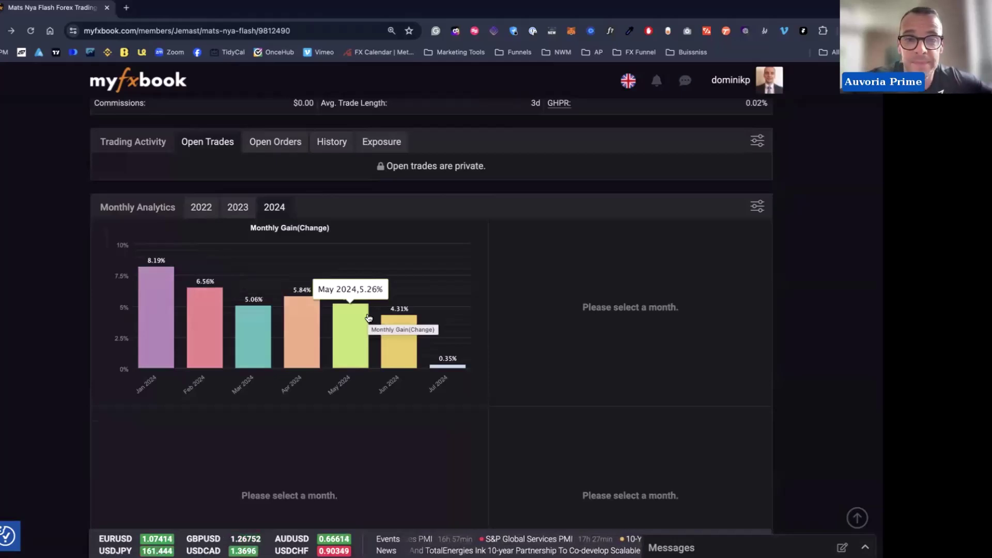
pyautogui.scroll(1, 368, 318)
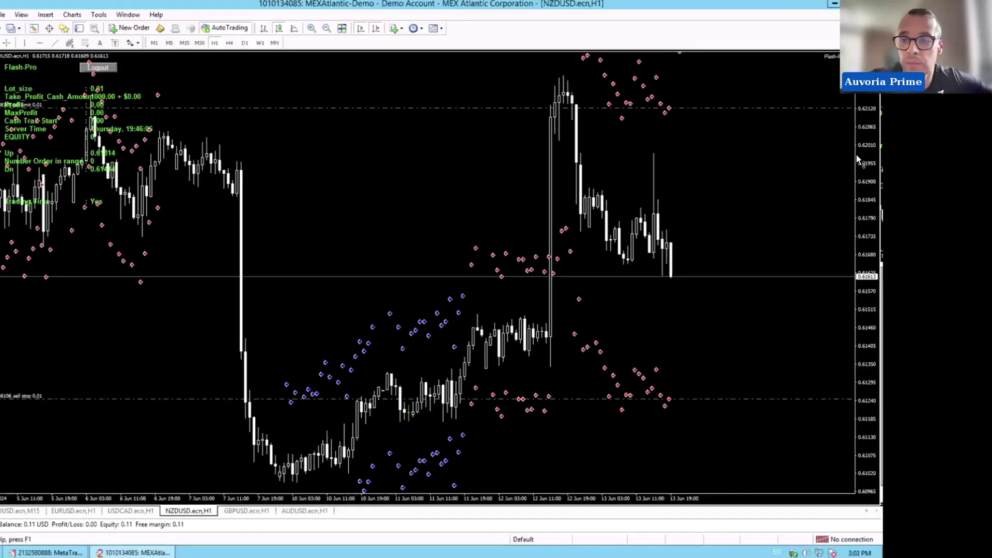
# Step: Rescale the price axis and switch through the USDCAD and NZDUSD charts to the GBPUSD H1 chart with a wider range
pyautogui.moveTo(859, 162); pyautogui.dragTo(862, 233)
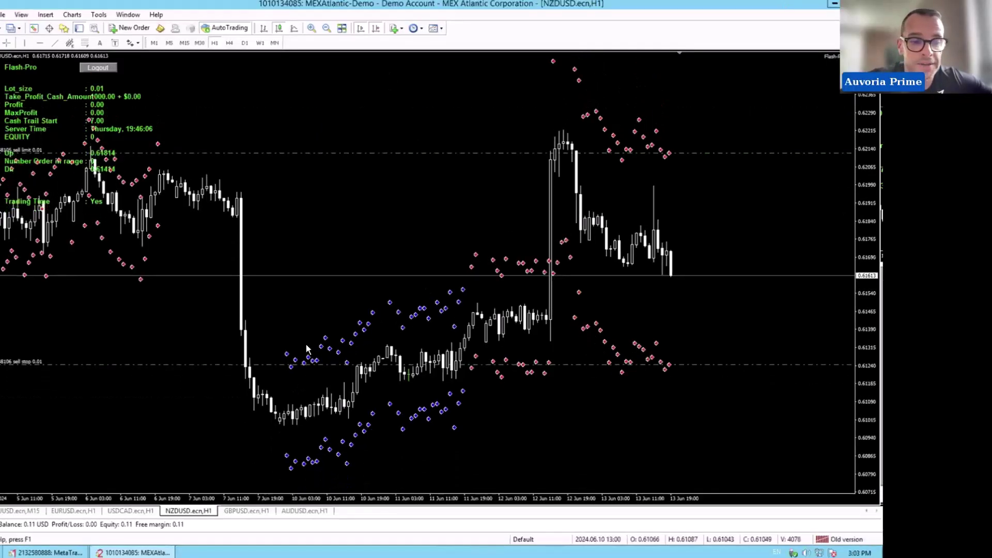
pyautogui.click(116, 511)
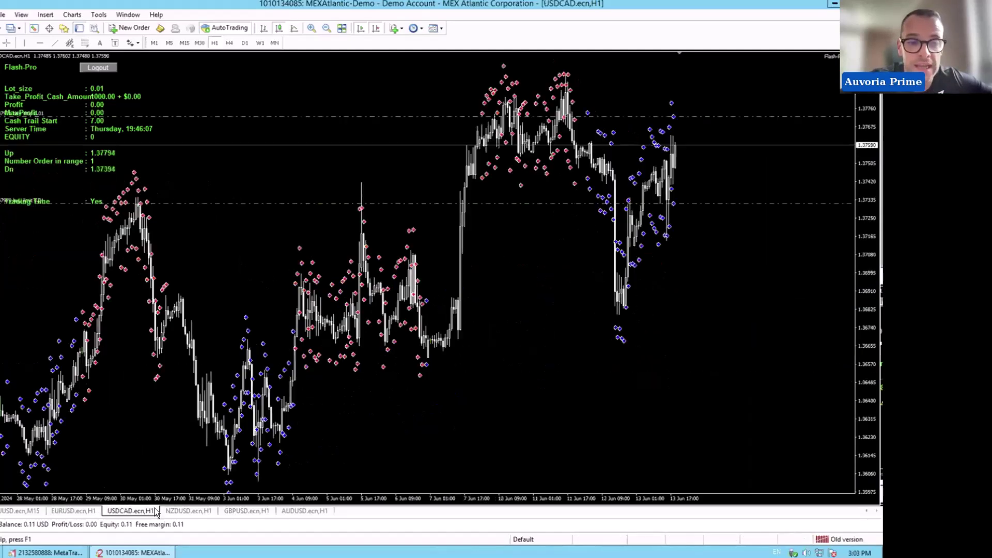
pyautogui.click(184, 512)
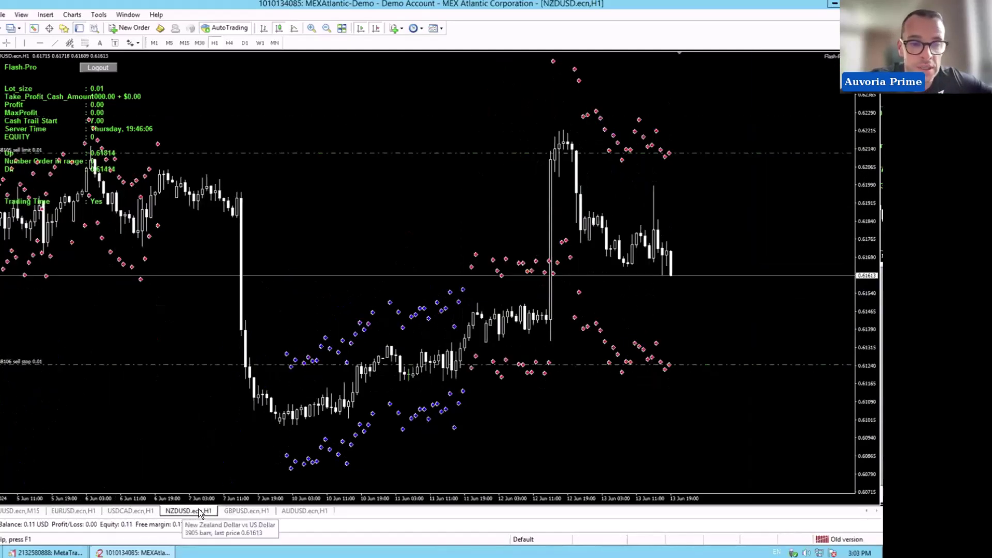
pyautogui.click(244, 510)
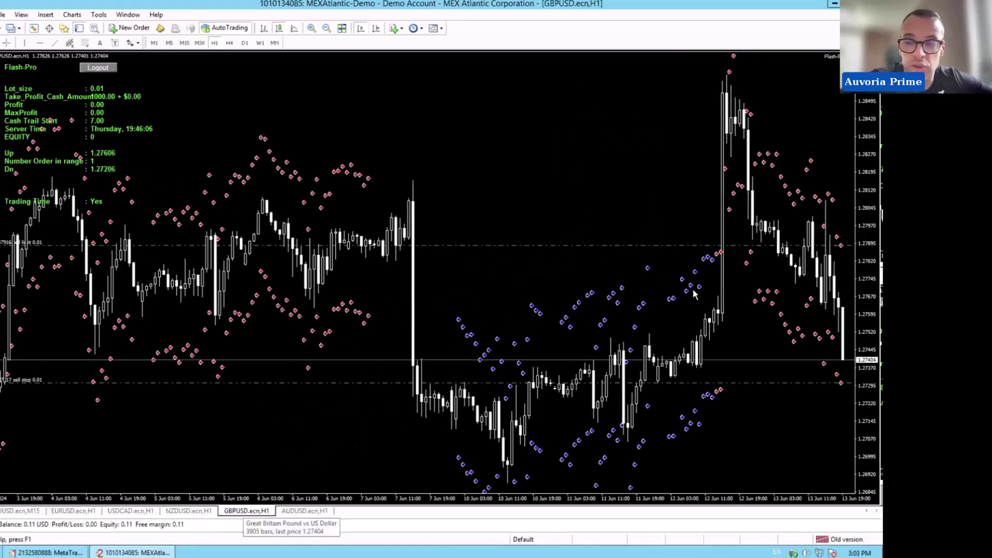
pyautogui.moveTo(868, 268); pyautogui.dragTo(870, 272)
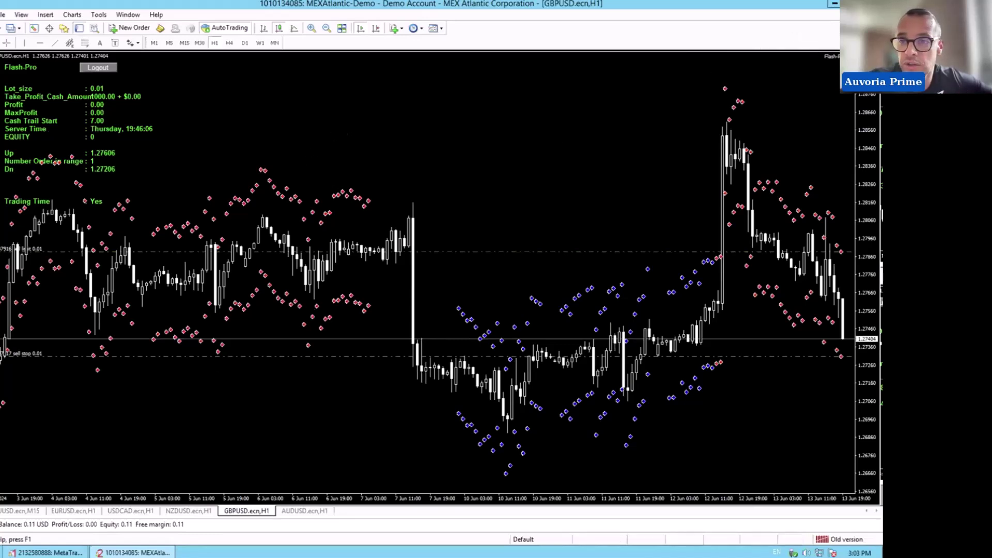
pyautogui.rightClick(881, 54)
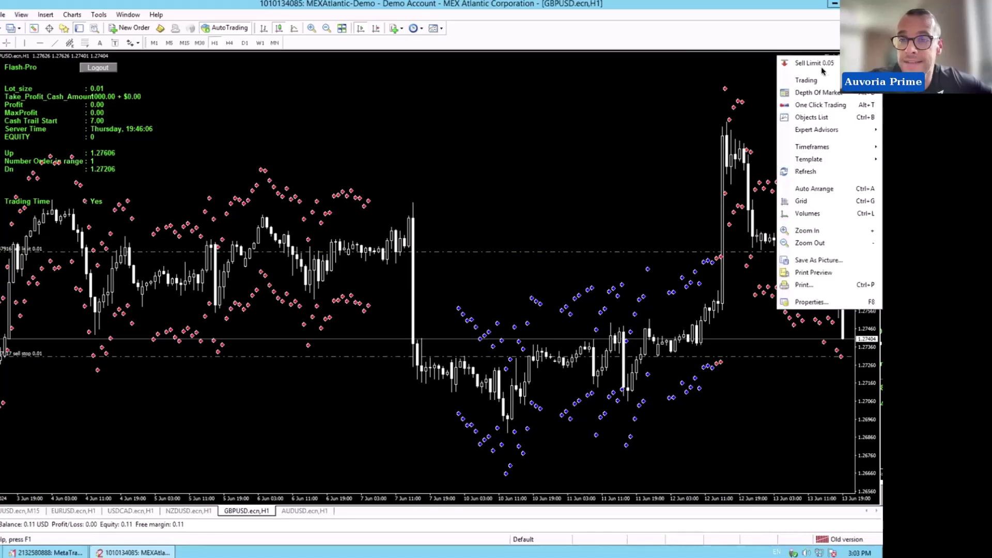
pyautogui.press('Escape')
pyautogui.press('F7')
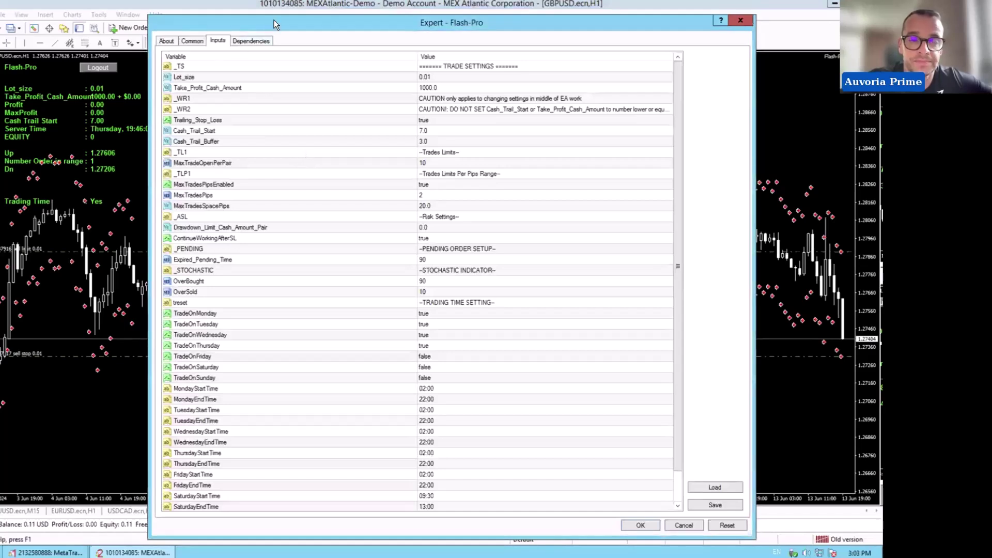
pyautogui.moveTo(273, 19); pyautogui.dragTo(283, 17)
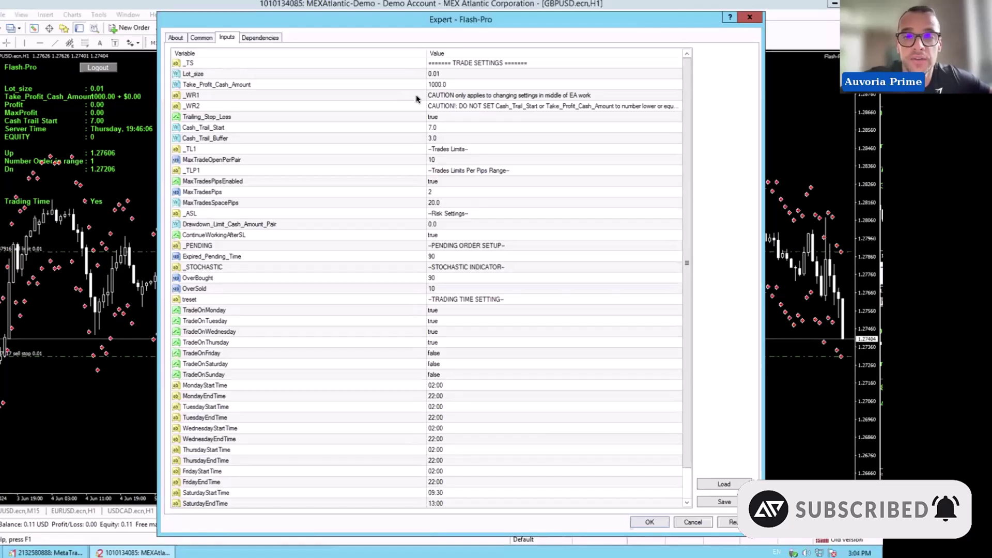
pyautogui.click(458, 76)
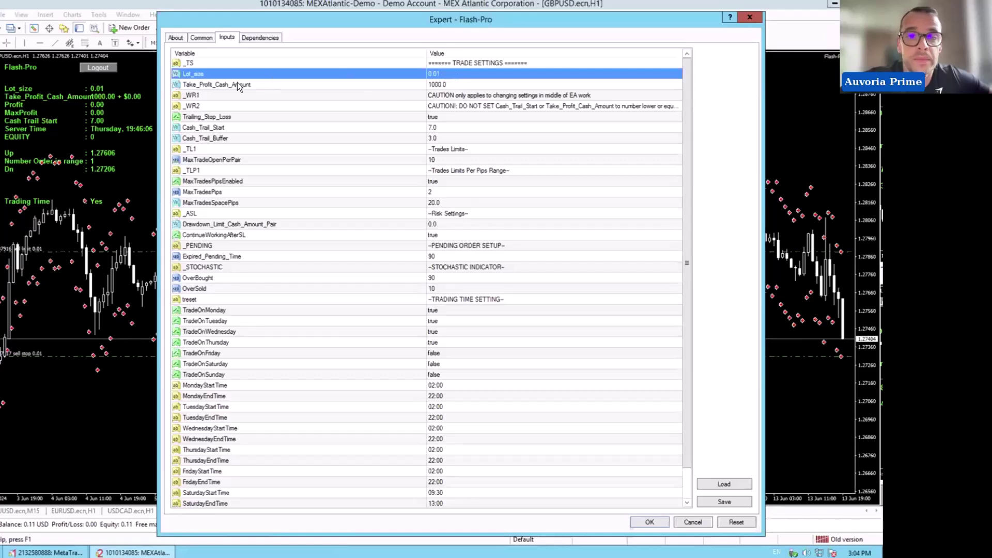
pyautogui.click(240, 84)
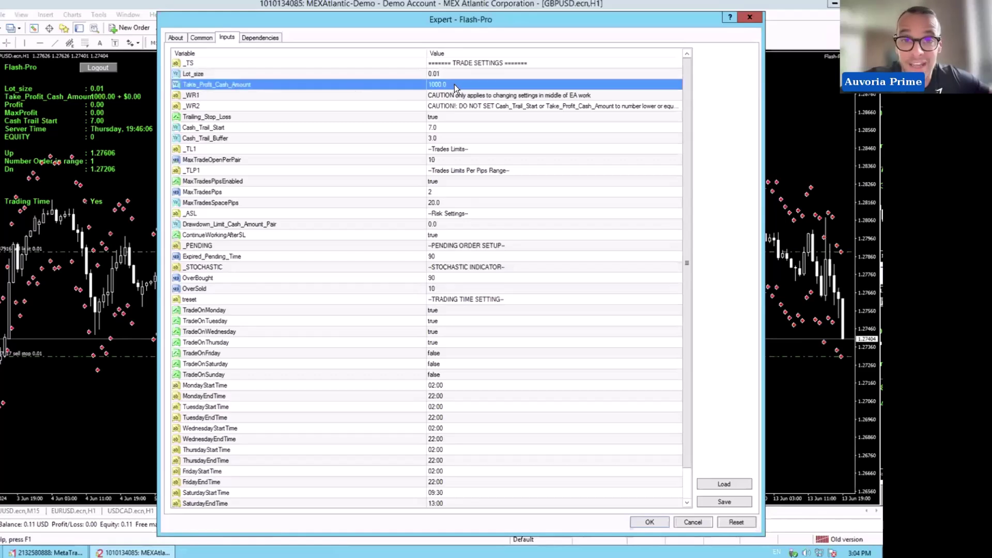
pyautogui.click(228, 128)
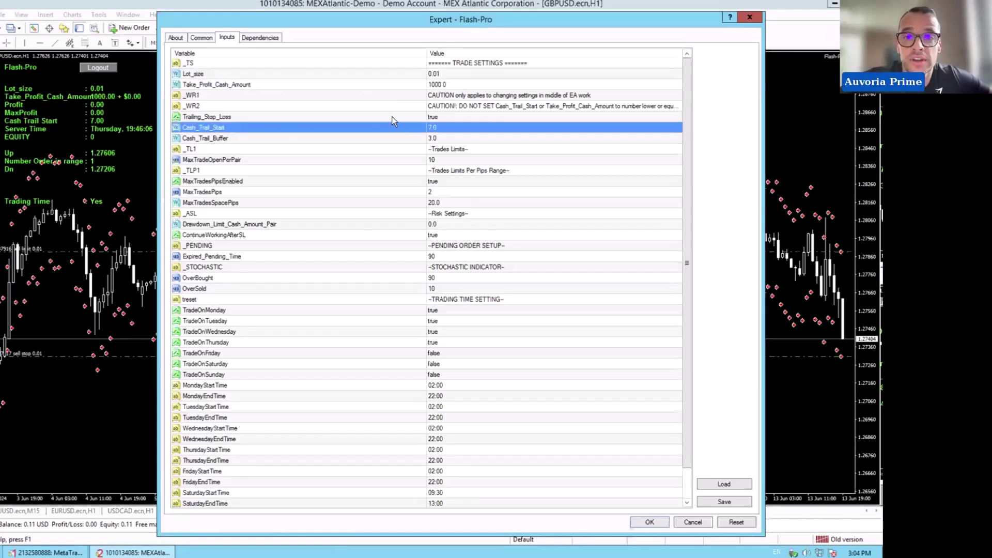
pyautogui.click(223, 136)
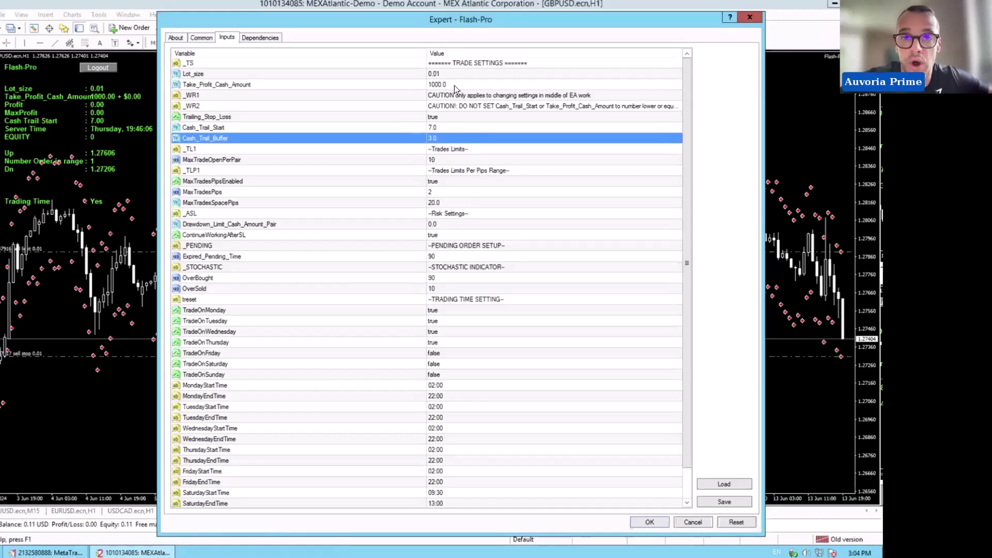
pyautogui.click(460, 73)
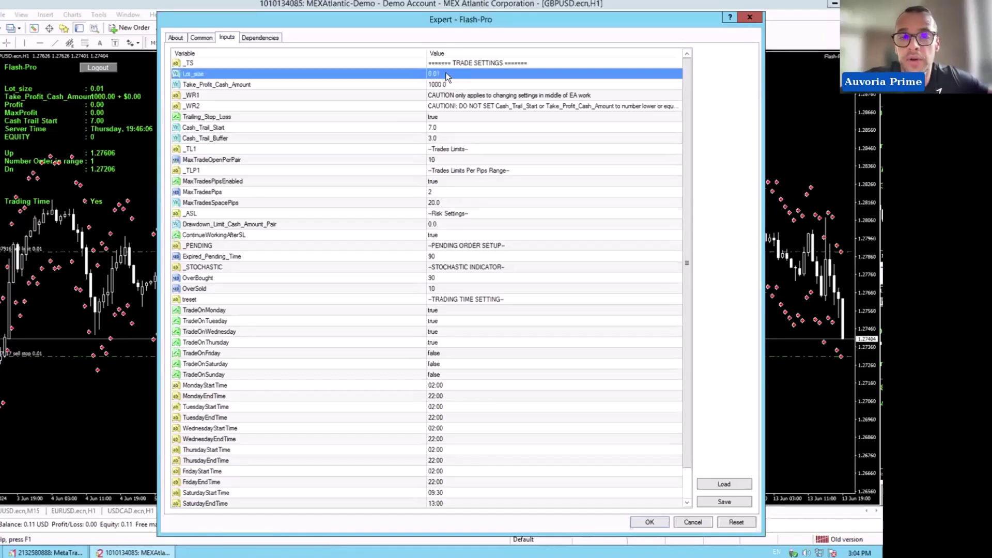
pyautogui.click(444, 127)
pyautogui.click(447, 138)
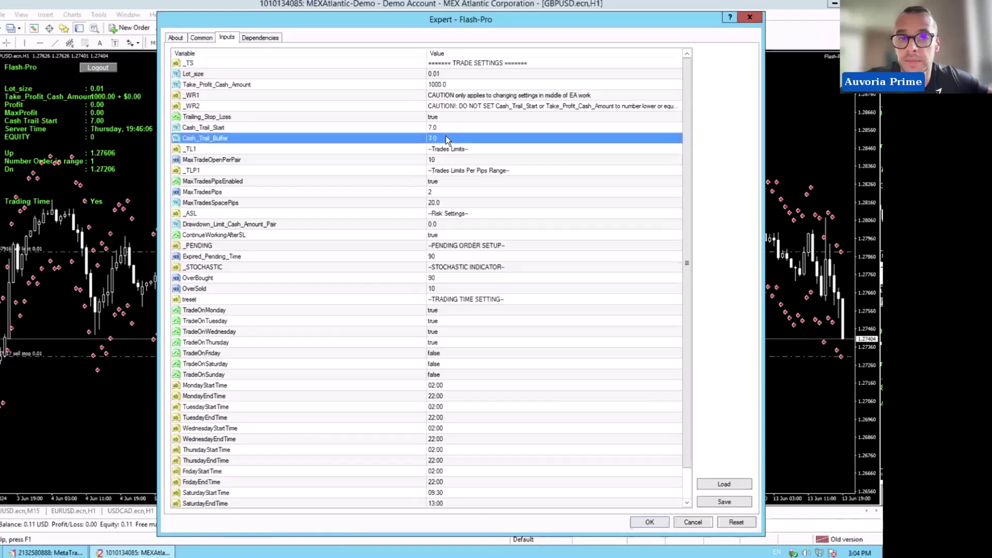
pyautogui.click(454, 73)
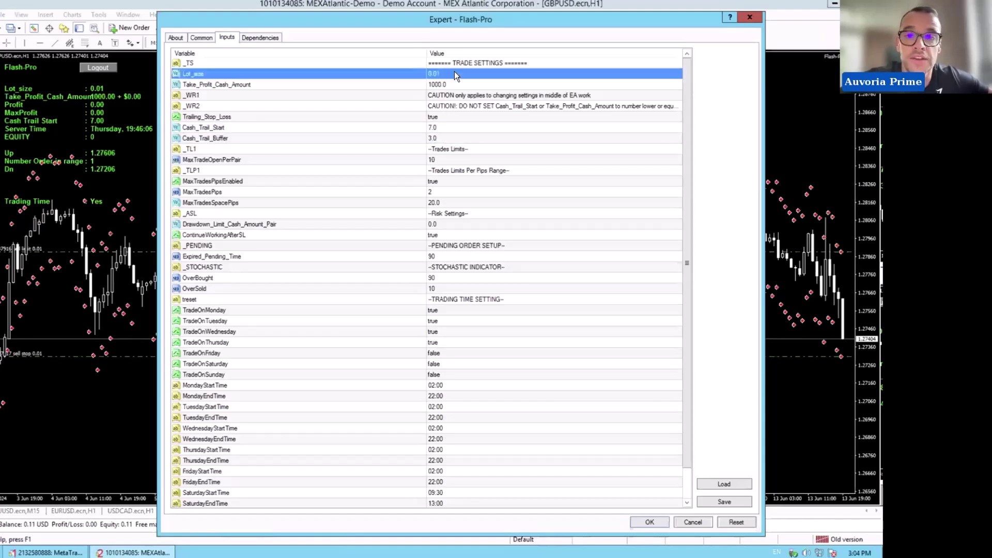
pyautogui.click(440, 126)
pyautogui.click(445, 138)
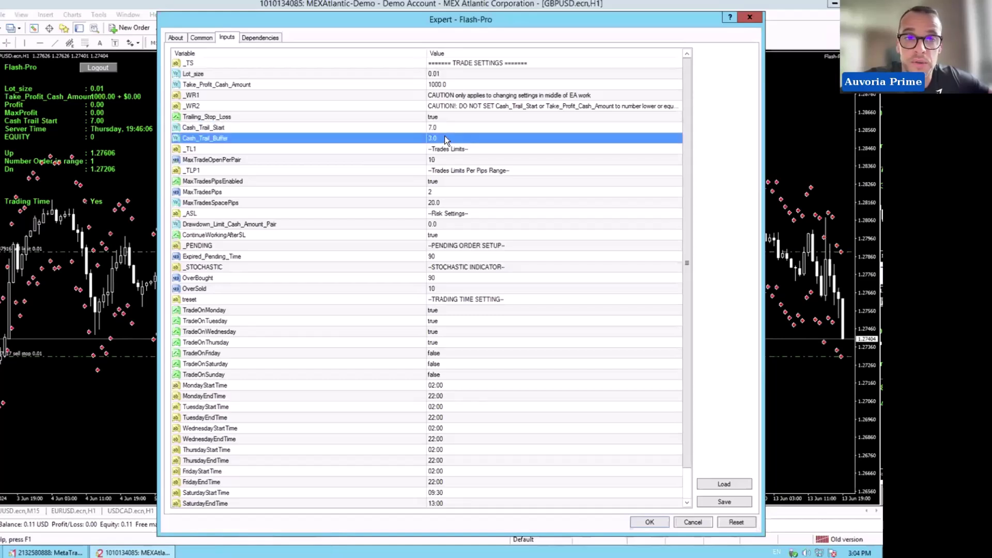
pyautogui.click(225, 157)
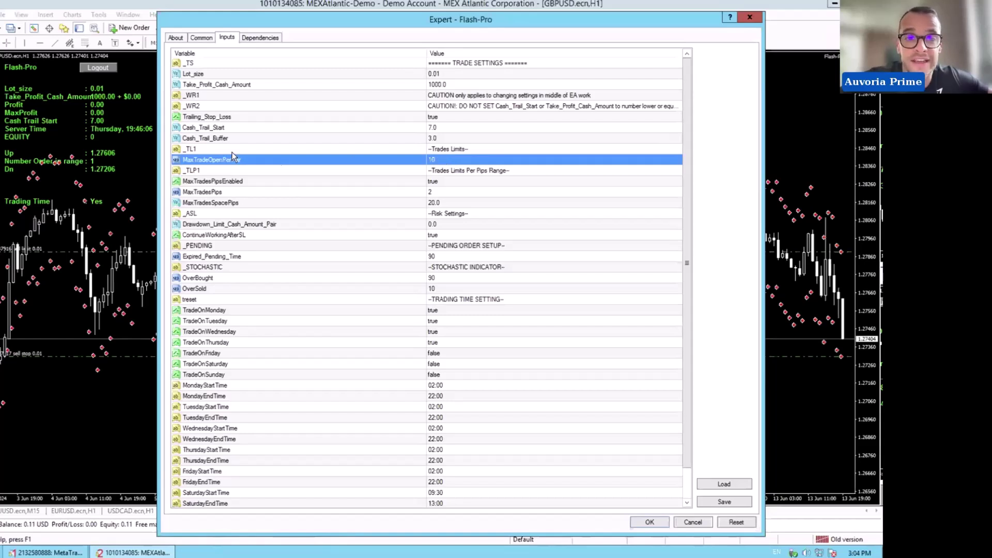
pyautogui.click(257, 193)
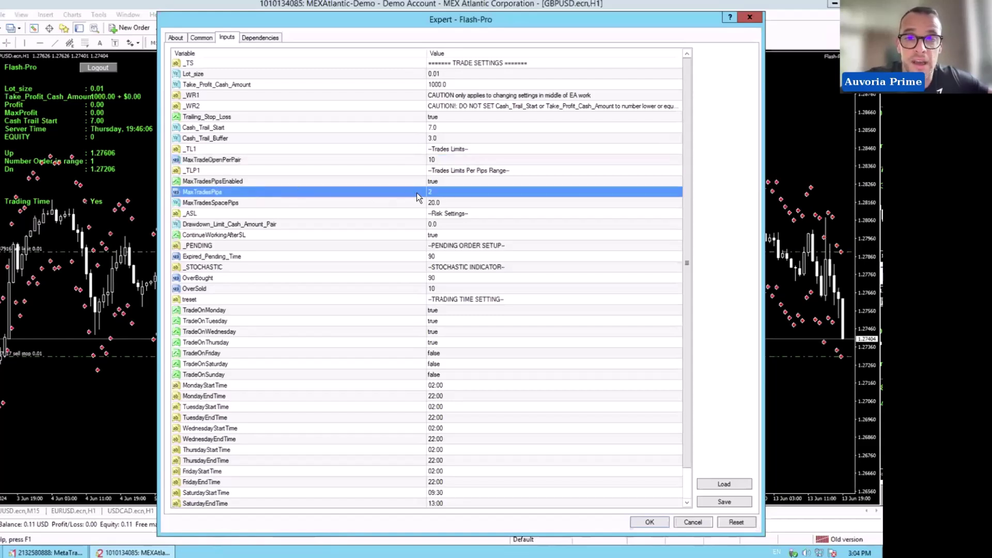
pyautogui.click(462, 203)
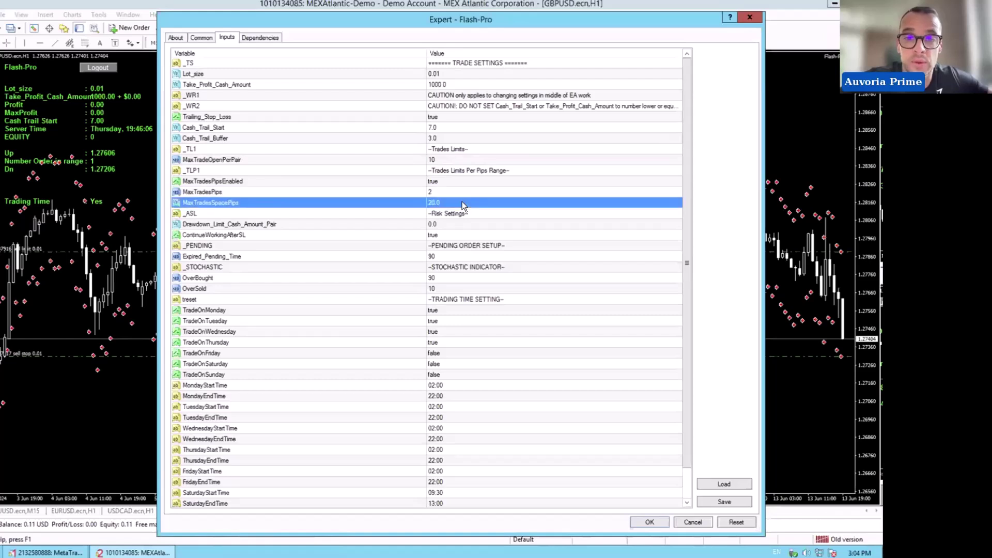
pyautogui.click(439, 192)
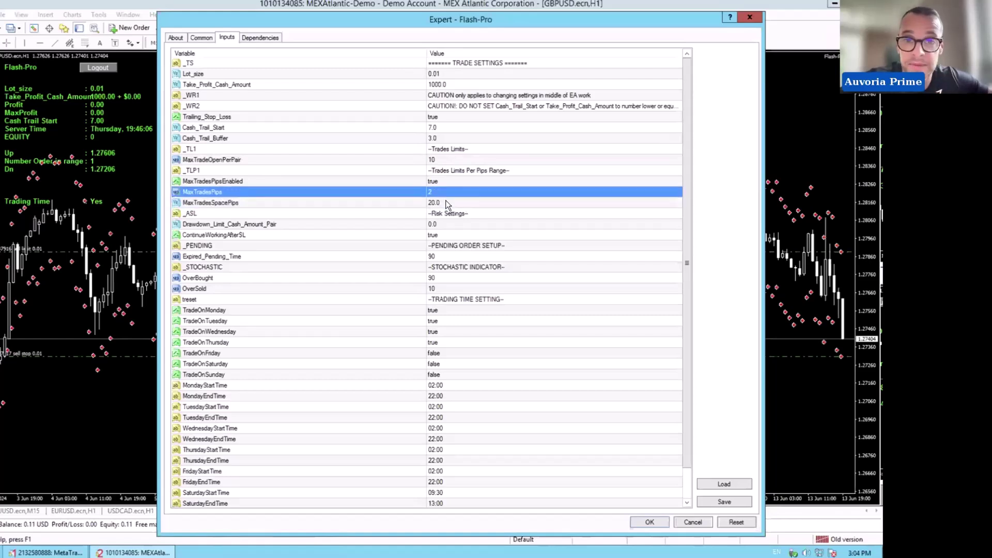
pyautogui.click(446, 202)
pyautogui.click(450, 191)
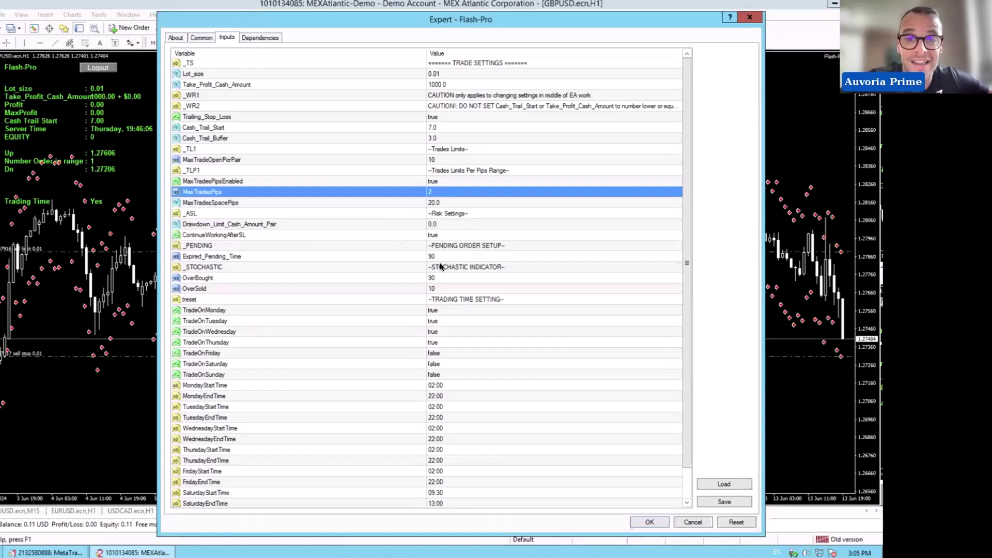
pyautogui.click(235, 236)
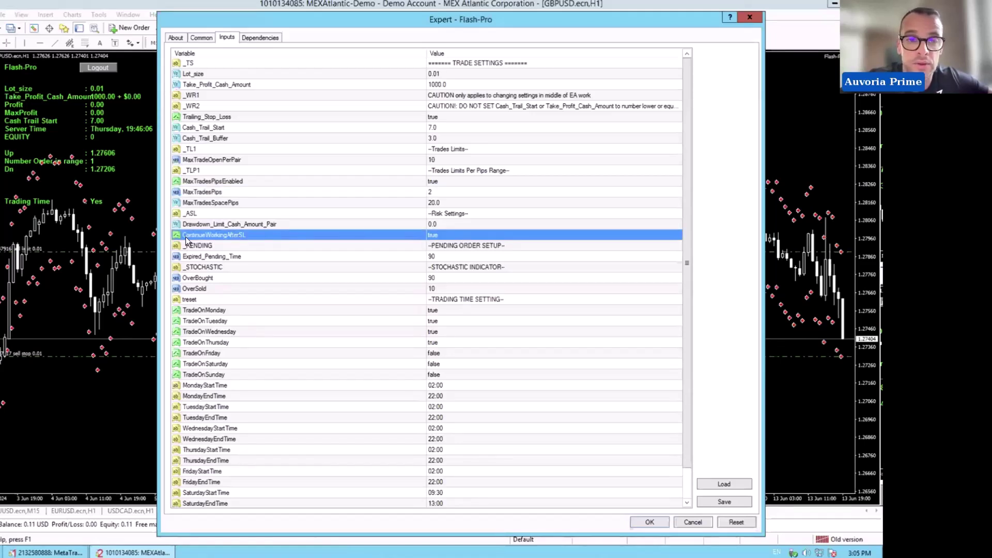
pyautogui.click(198, 259)
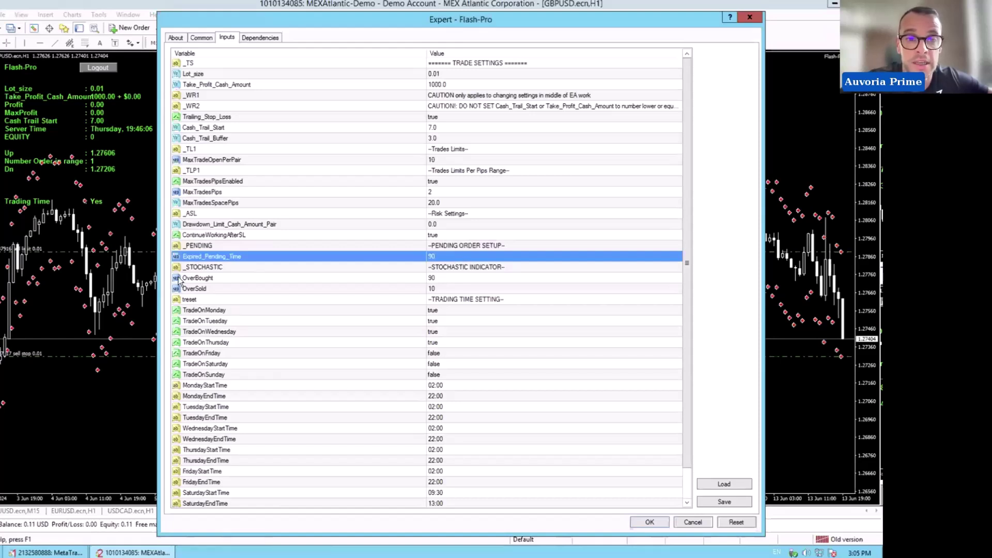
pyautogui.click(197, 279)
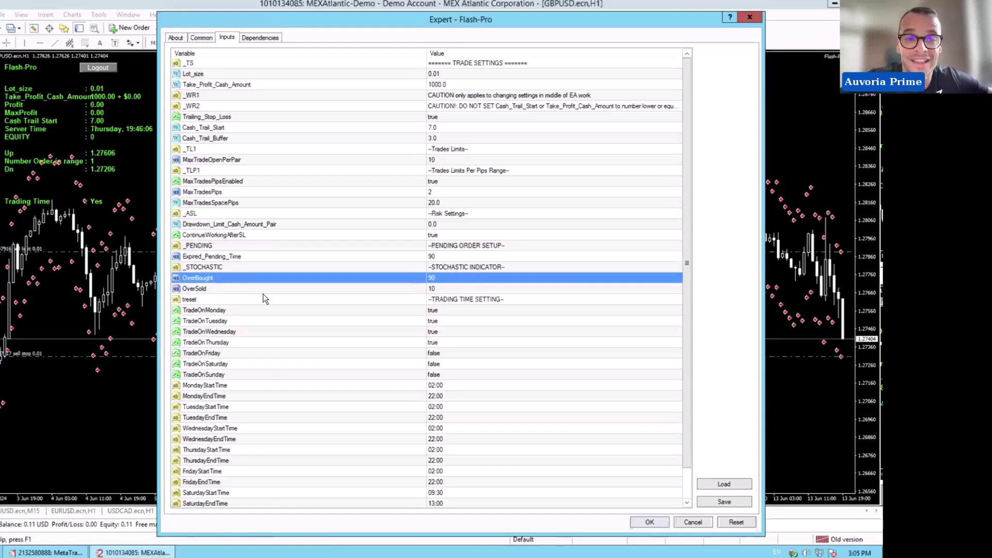
pyautogui.click(443, 290)
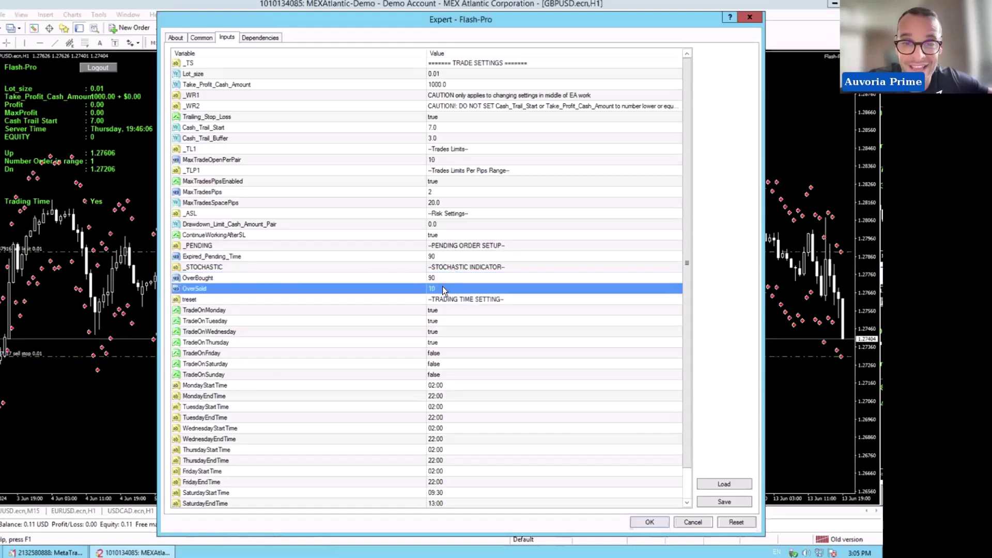
pyautogui.click(205, 312)
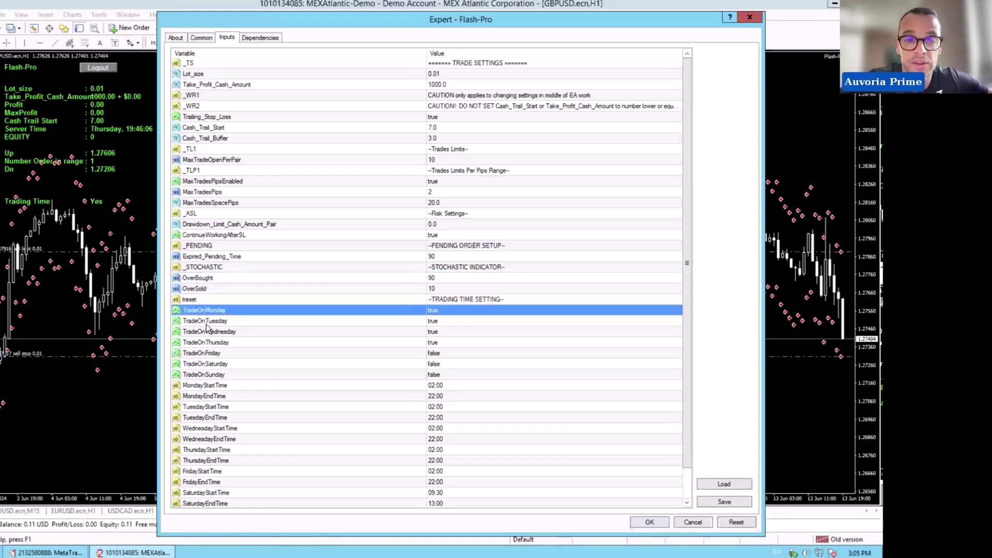
pyautogui.click(206, 324)
pyautogui.click(220, 343)
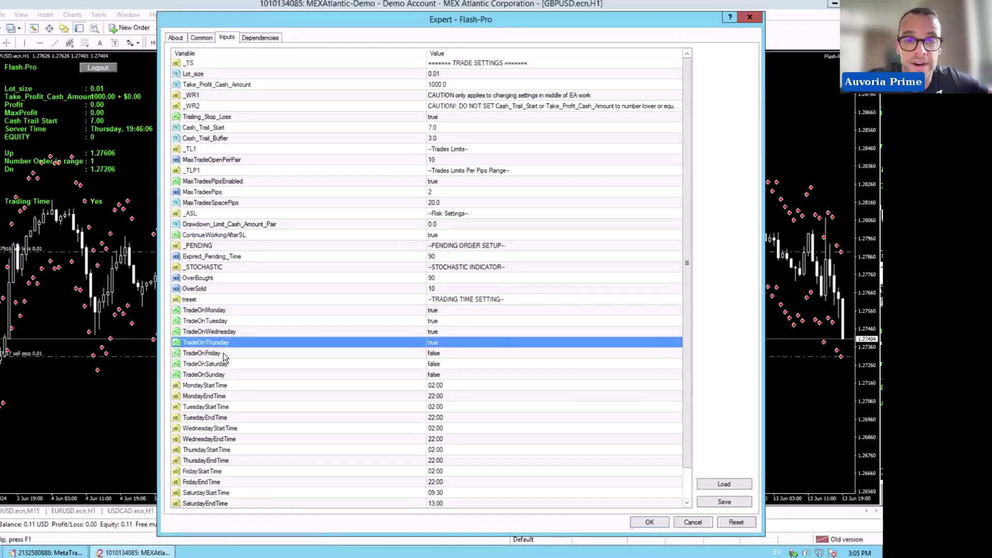
pyautogui.click(230, 364)
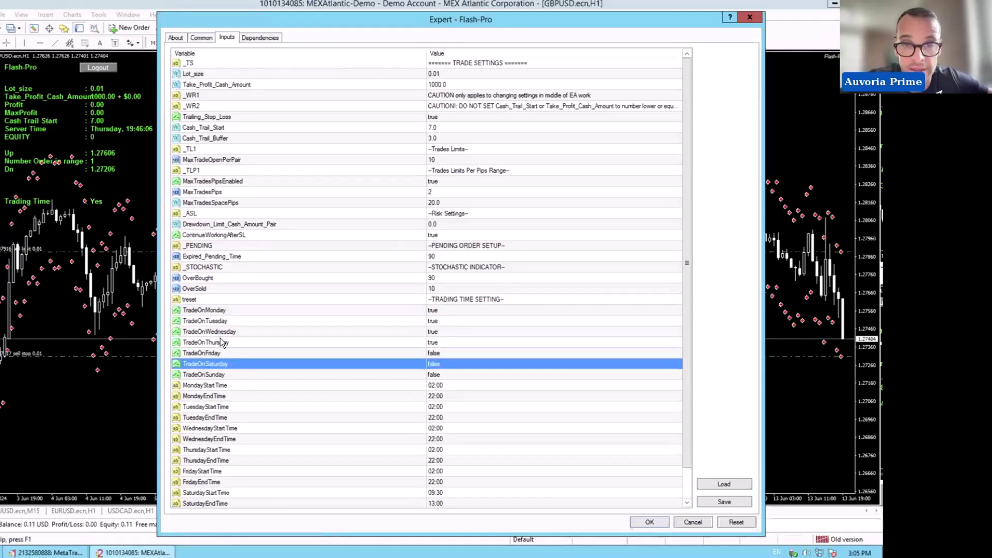
pyautogui.click(220, 339)
pyautogui.click(200, 353)
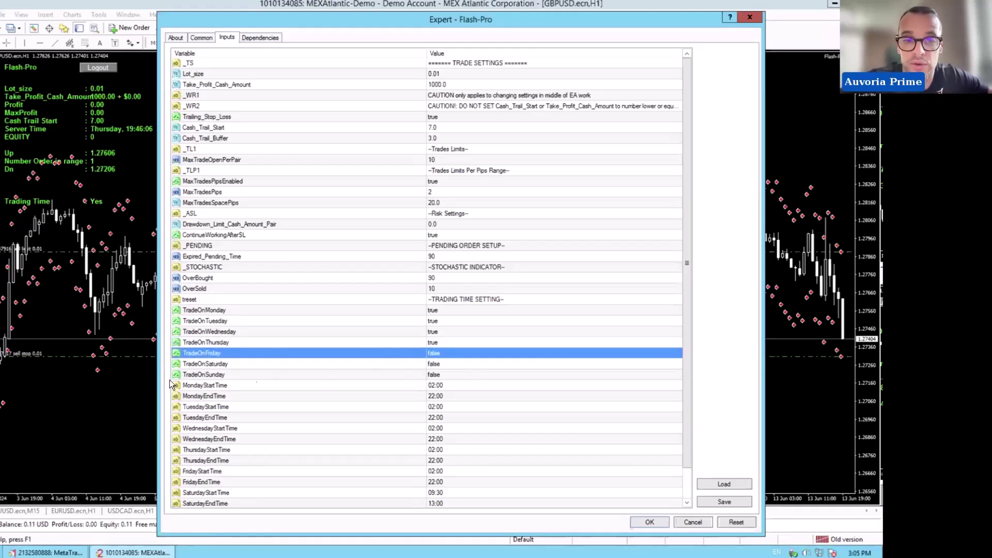
pyautogui.click(216, 387)
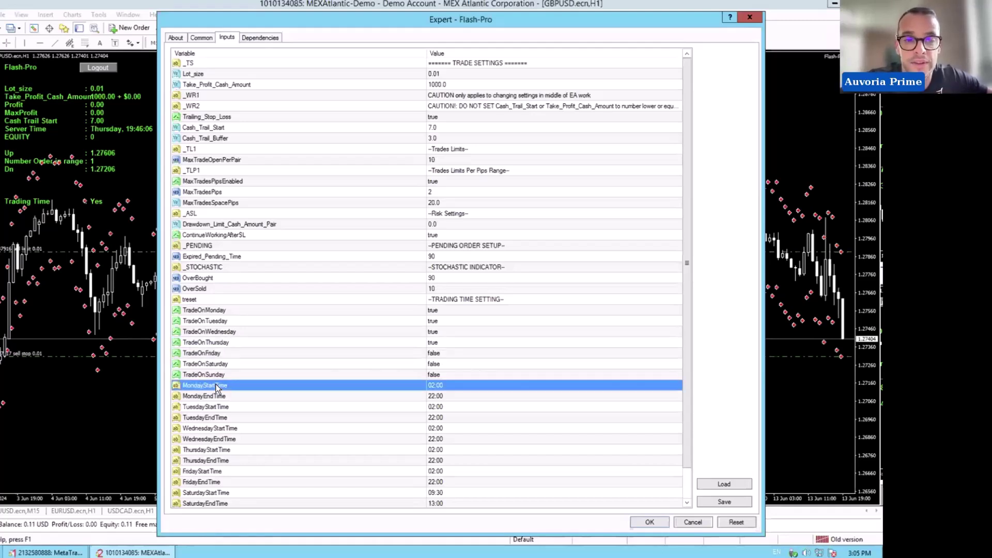
pyautogui.click(448, 396)
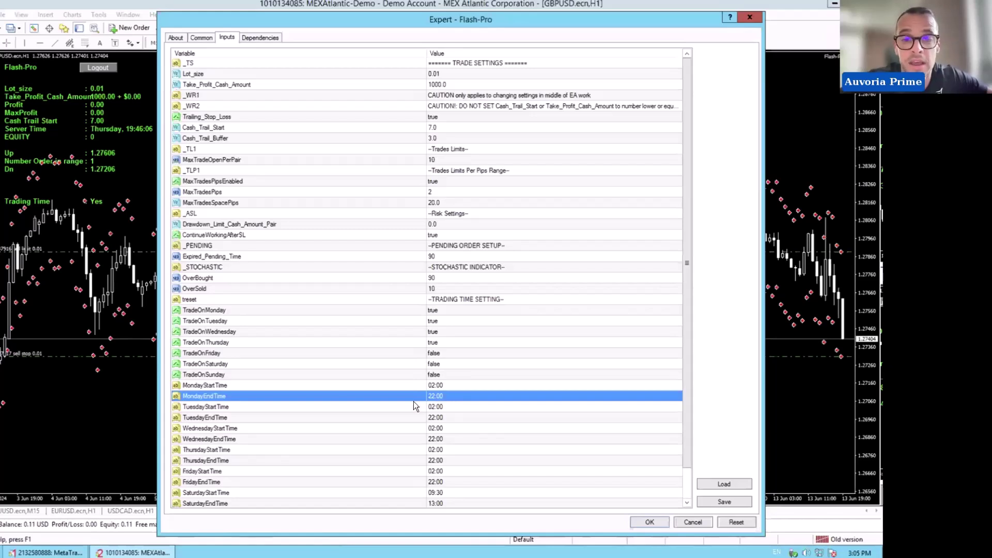
pyautogui.click(448, 416)
pyautogui.click(455, 428)
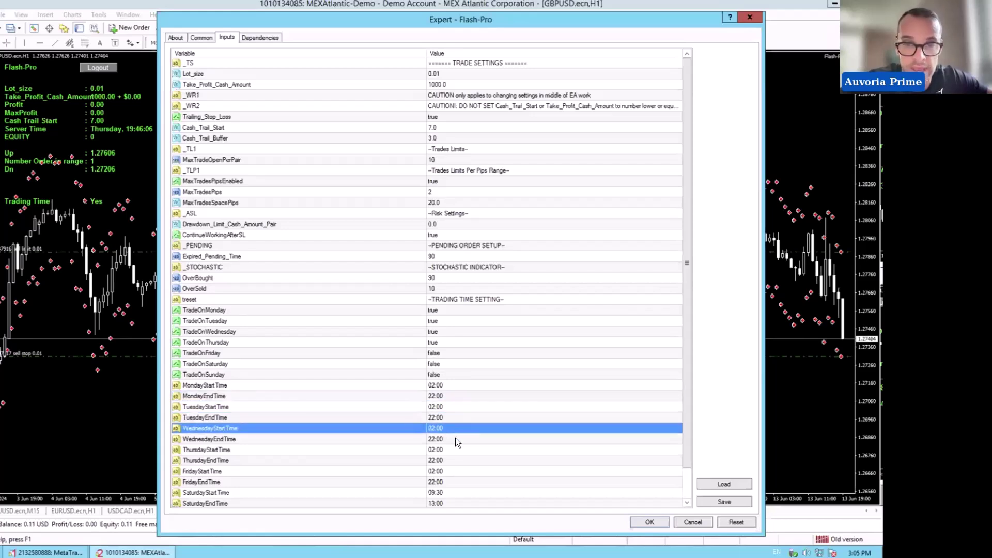
pyautogui.click(455, 438)
pyautogui.click(450, 460)
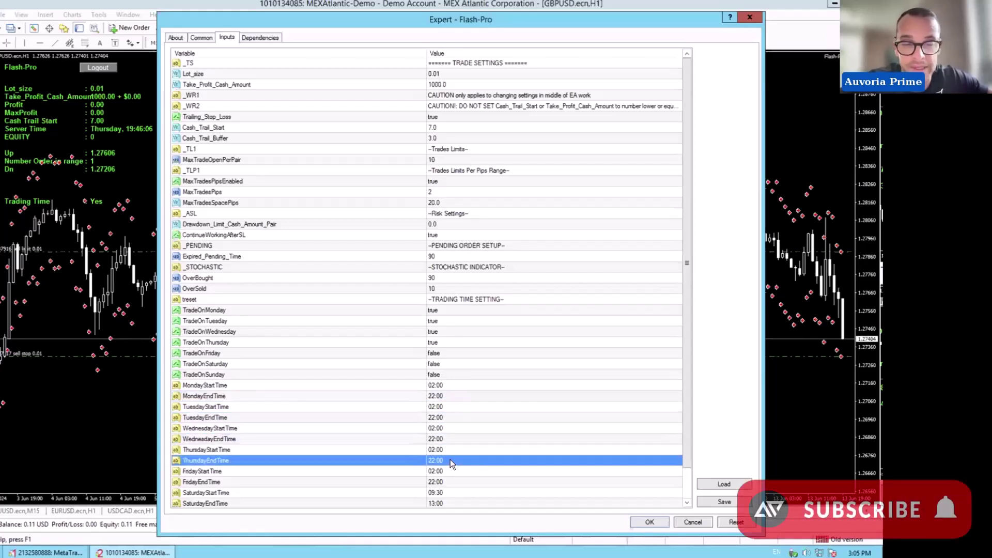